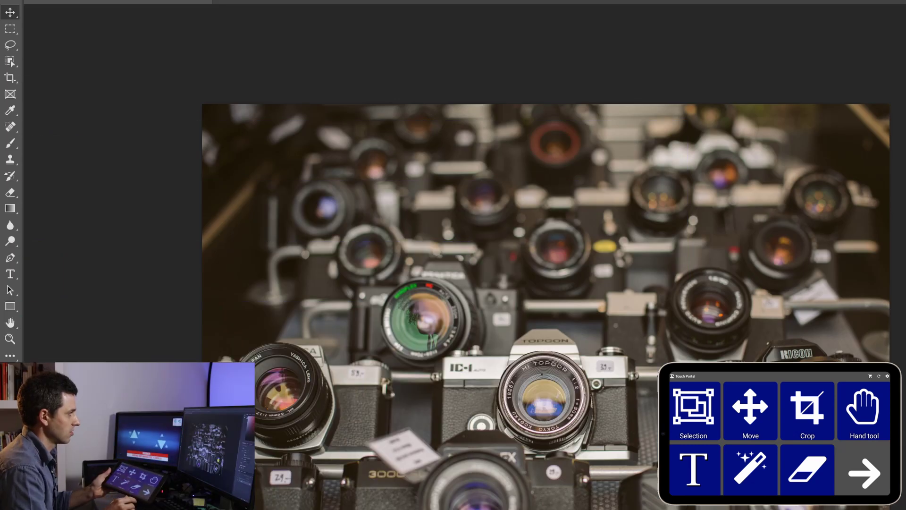
In Photoshop, make a rectangular selection around the central cameras in the photo and crop the image to it.
key("m")
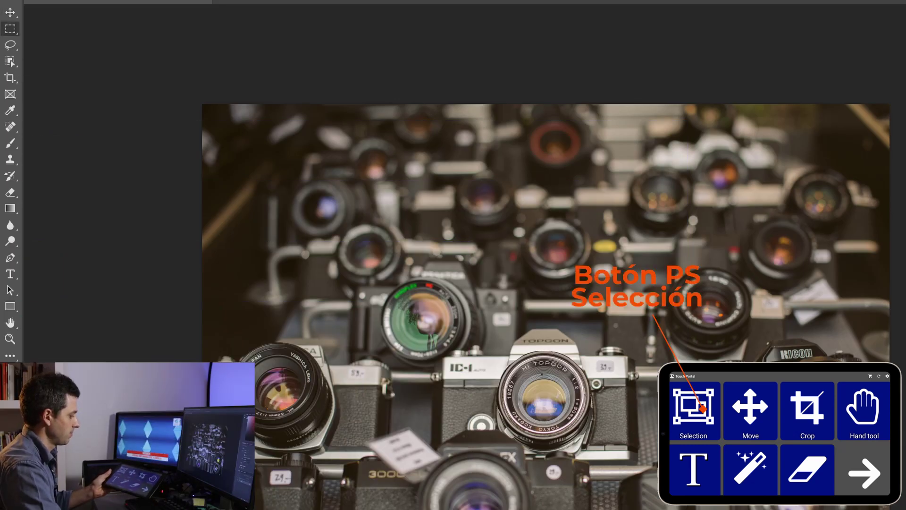
left_click_drag(304, 174, 696, 397)
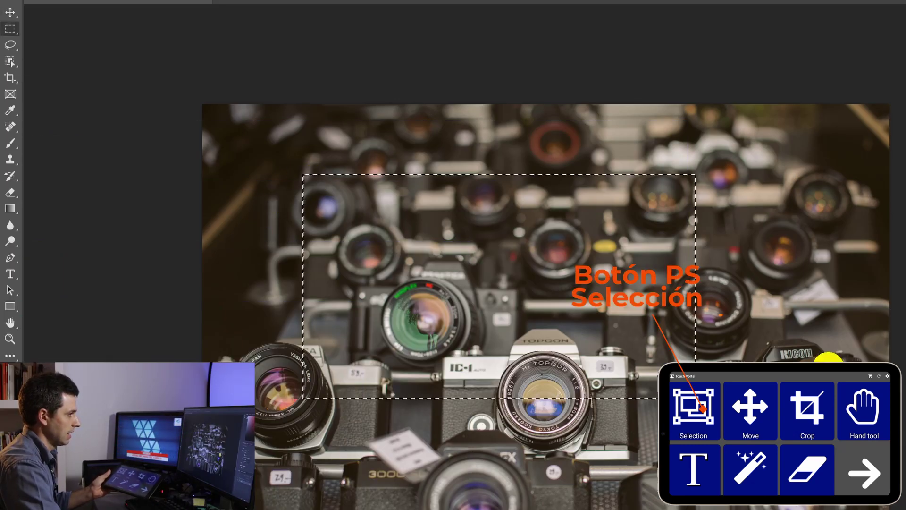
key("c")
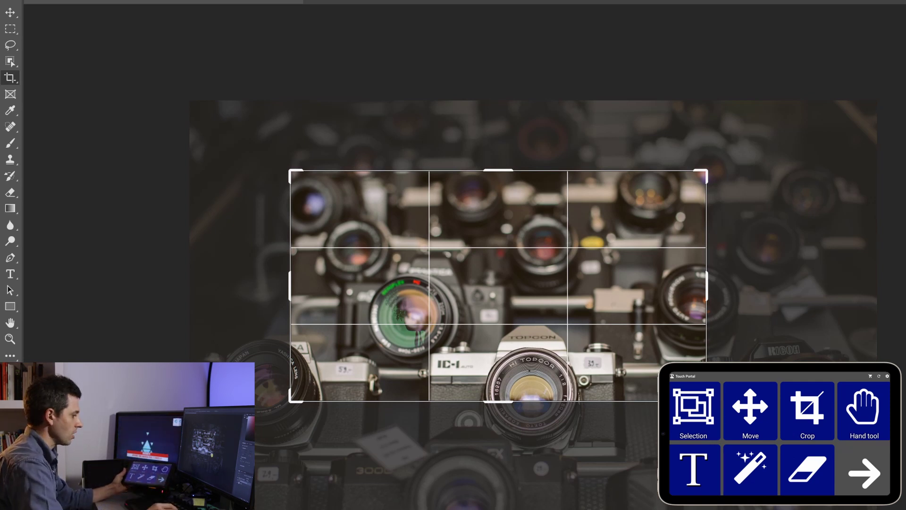
key("Return")
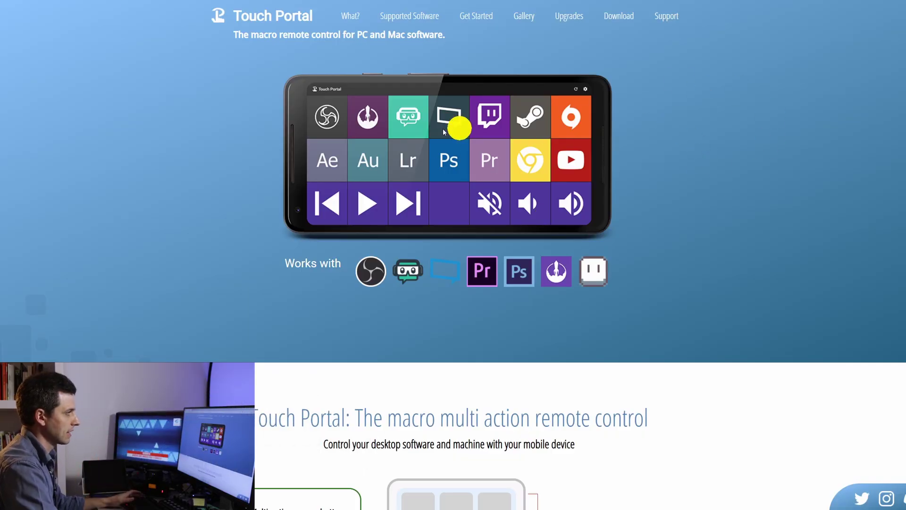
Examine the Touch Portal website's integrated services, available plug-ins for software, games and services, and popular pages.
scroll(505, 122, "down", 20)
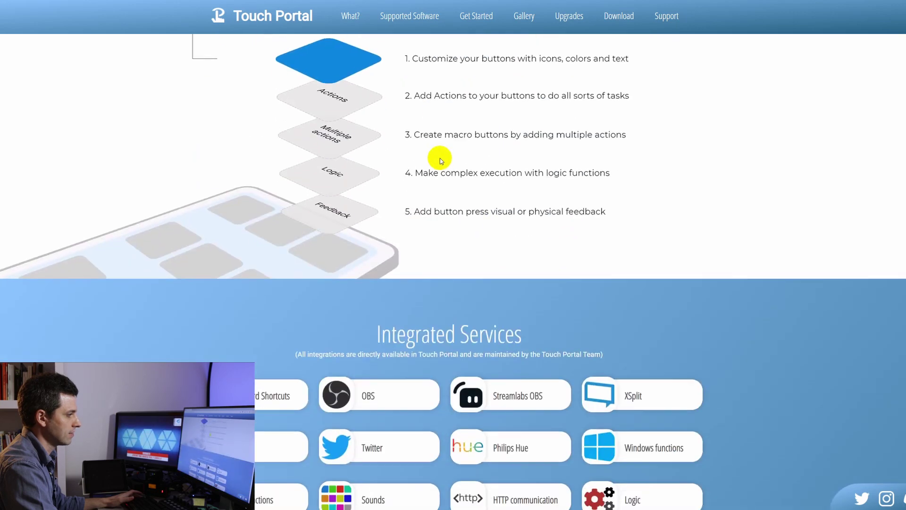
scroll(453, 113, "up", 6)
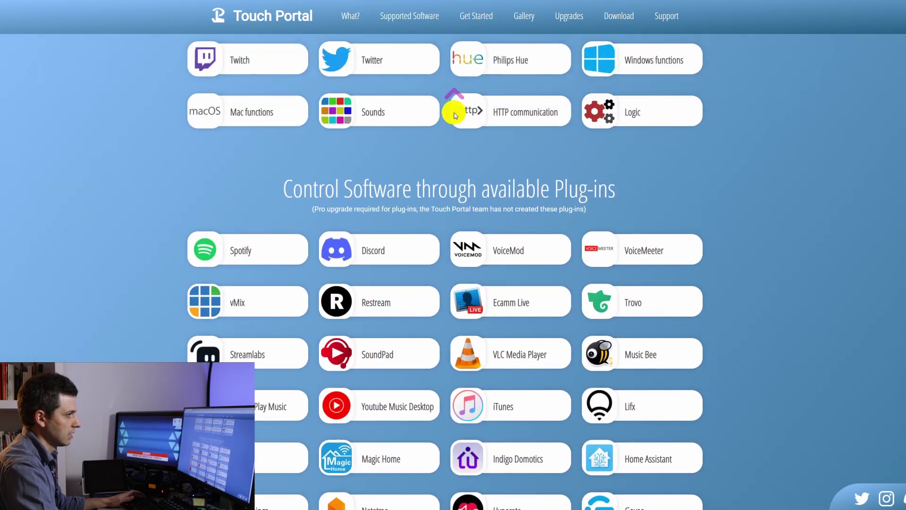
scroll(672, 210, "down", 20)
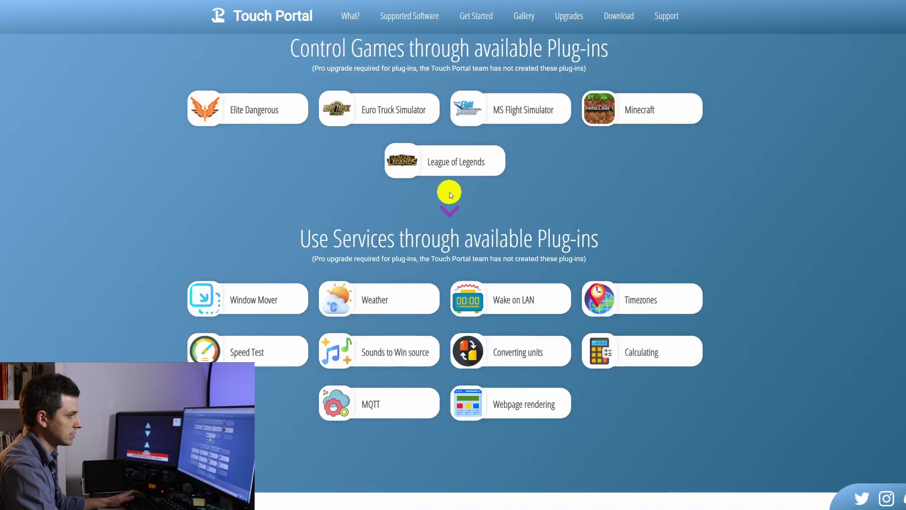
scroll(560, 126, "up", 10)
scroll(561, 142, "down", 3)
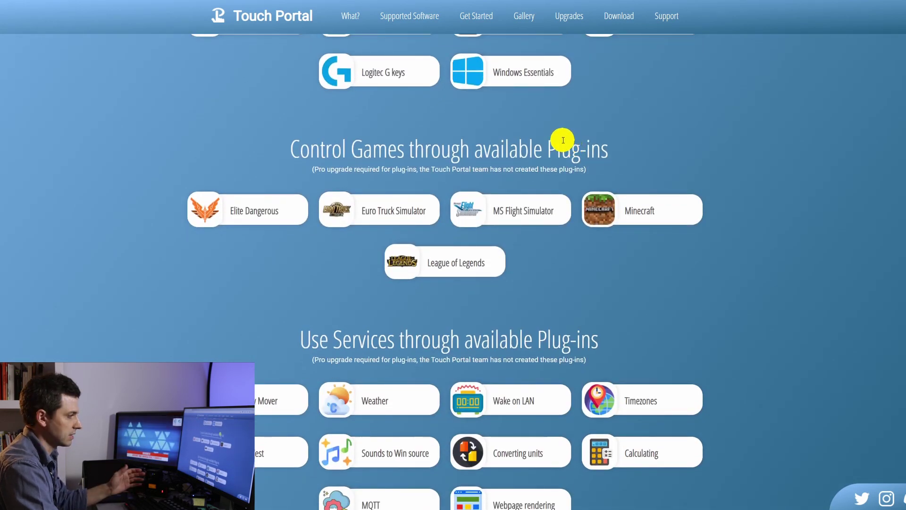
scroll(557, 137, "down", 15)
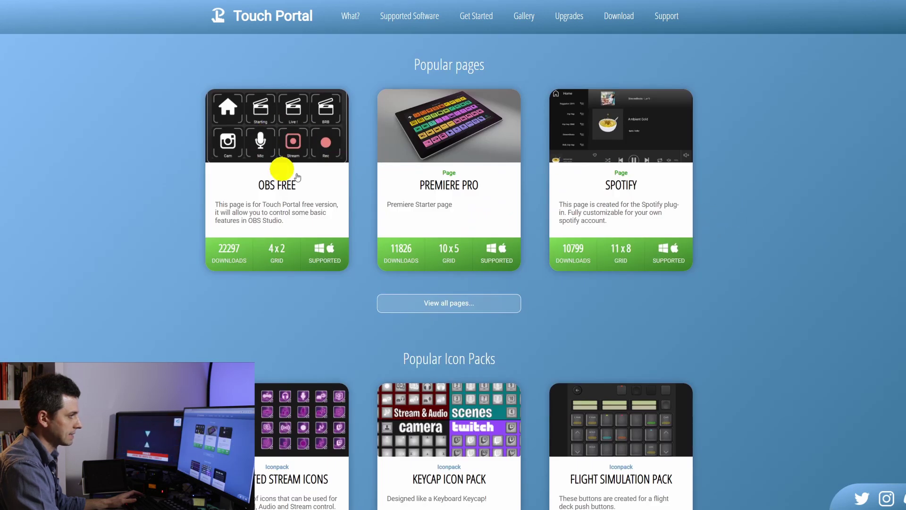
scroll(425, 415, "down", 2)
scroll(442, 408, "down", 4)
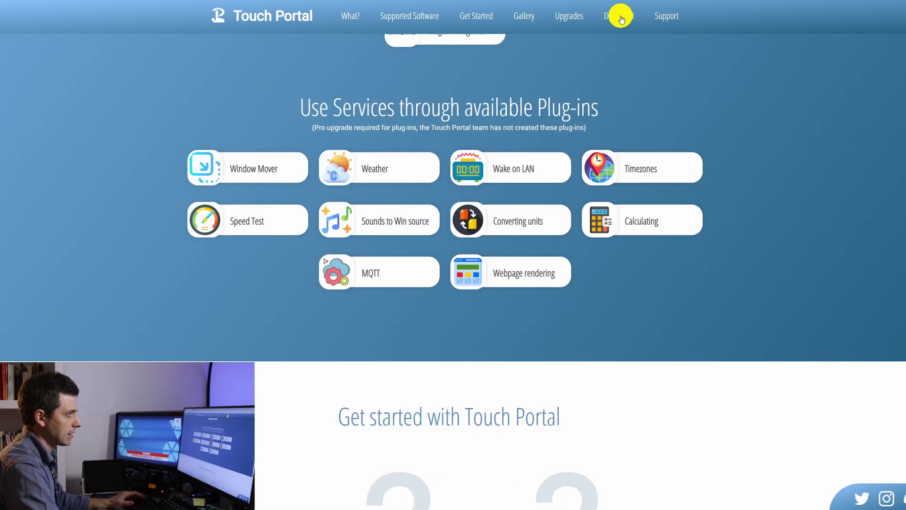
Open the website's Download section and look over the versions offered for Windows, Mac OS, Android and iOS.
left_click(622, 19)
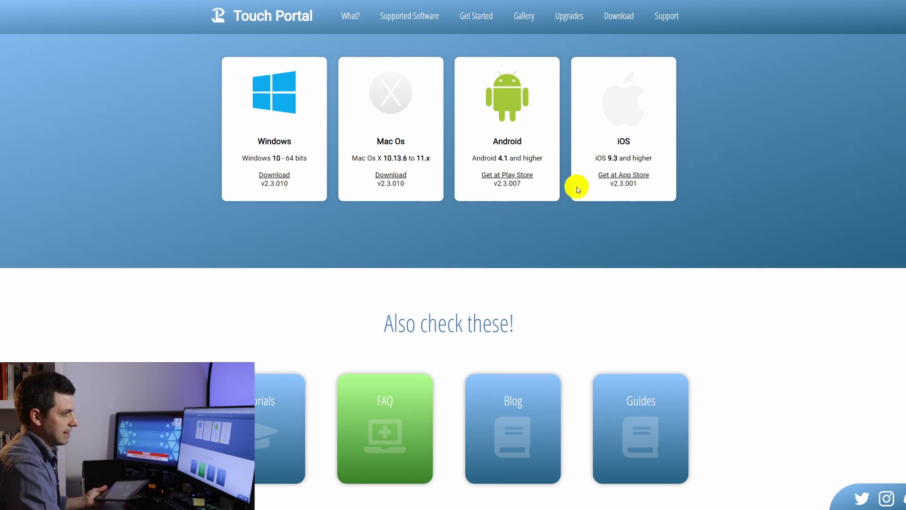
scroll(576, 187, "up", 3)
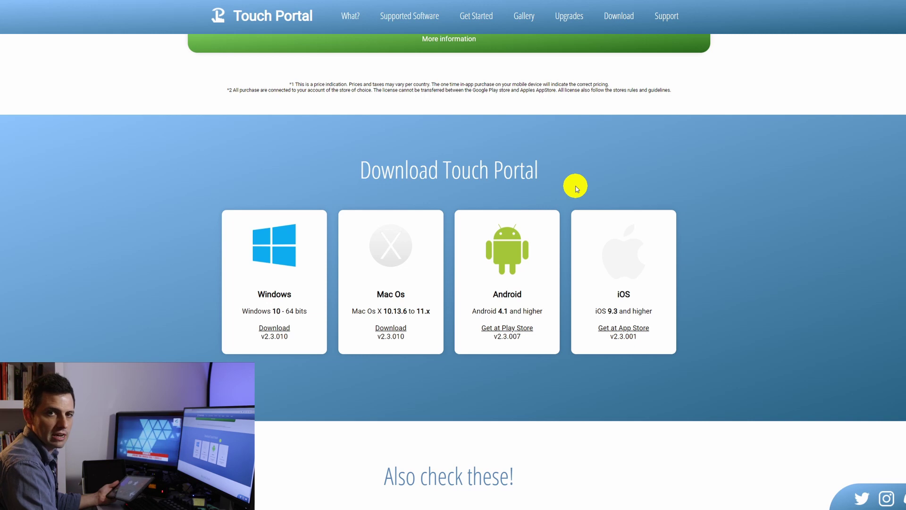
scroll(576, 187, "up", 15)
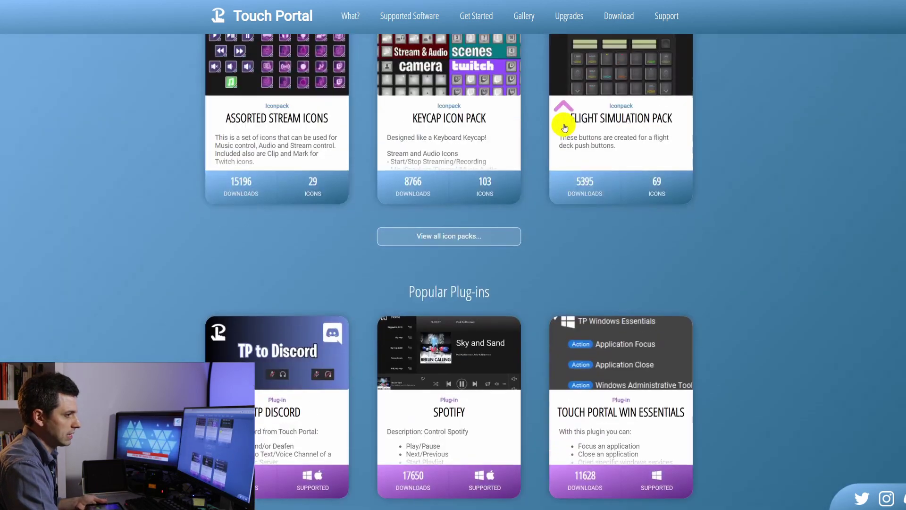
scroll(565, 117, "up", 20)
scroll(566, 117, "down", 1)
scroll(565, 115, "down", 2)
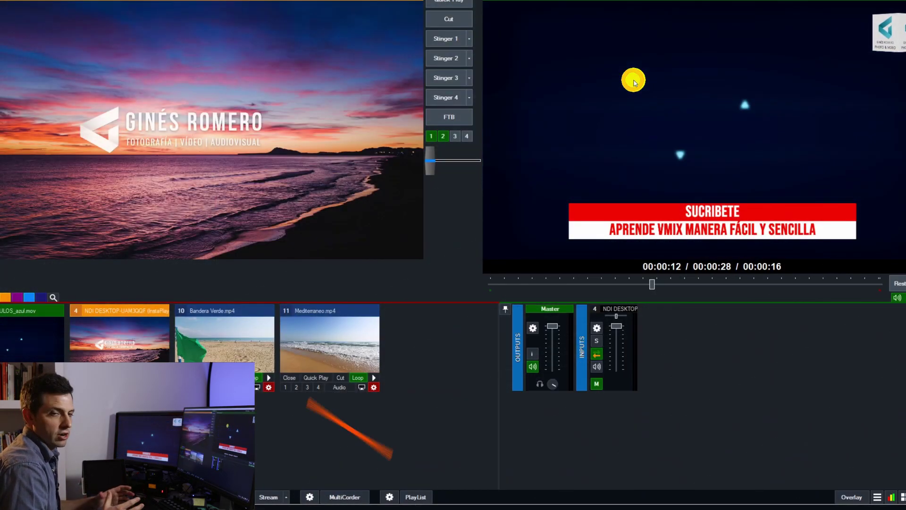
Switch to the Touch Portal desktop app, look through its Values, Events and Assets sections, and return to Pages.
key("alt+Tab")
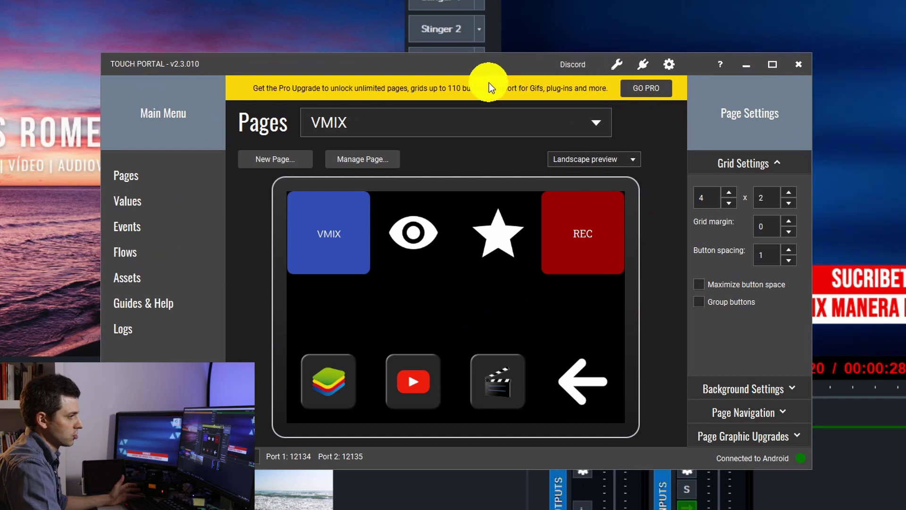
left_click(145, 199)
left_click(152, 226)
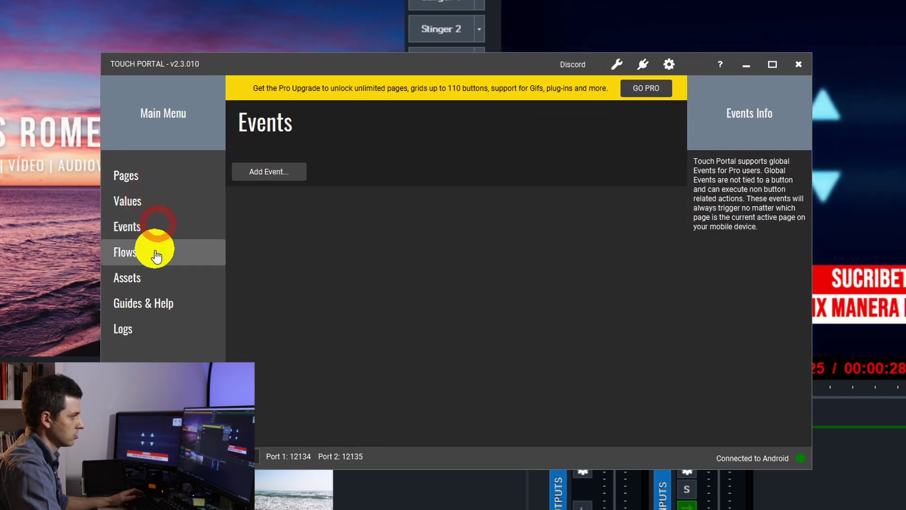
left_click(154, 280)
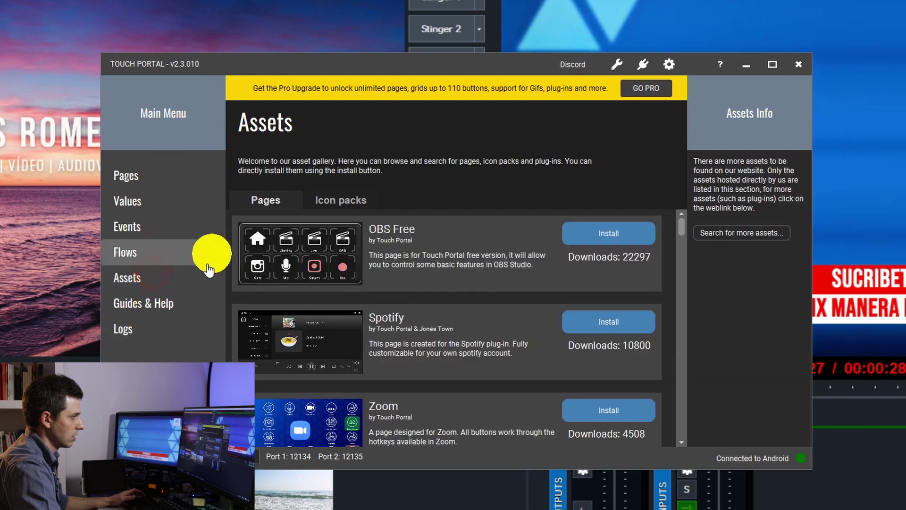
left_click(166, 179)
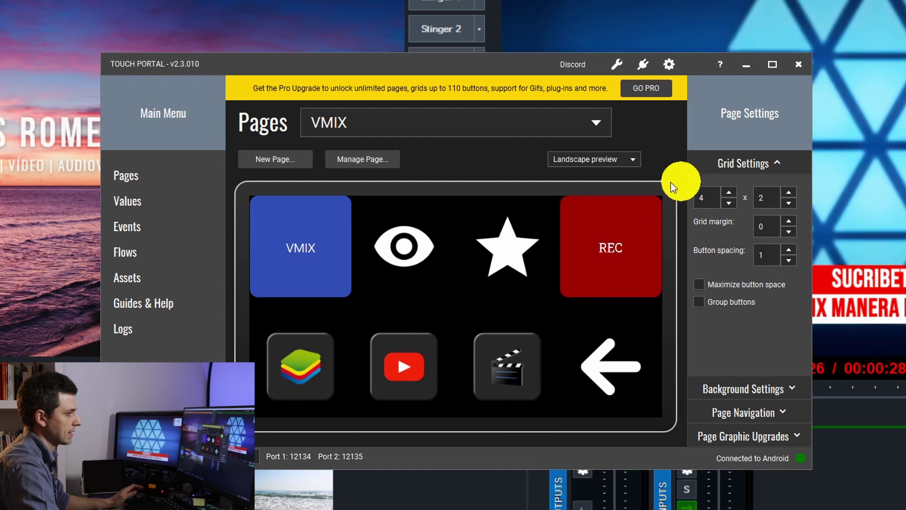
Rearrange the VMIX page's buttons as back arrow, eye, YouTube, REC above star, colored stack, clapperboard, VMIX.
left_click_drag(404, 366, 463, 264)
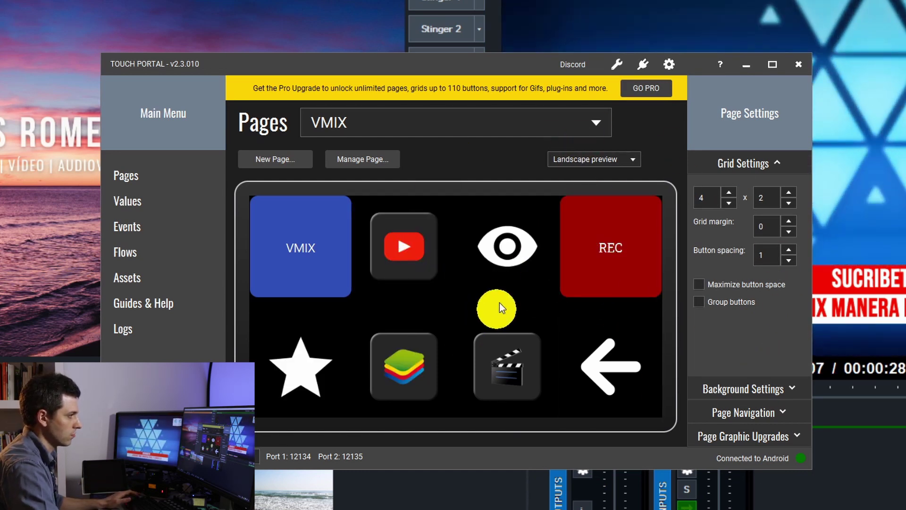
left_click_drag(408, 247, 500, 236)
left_click_drag(342, 239, 470, 307)
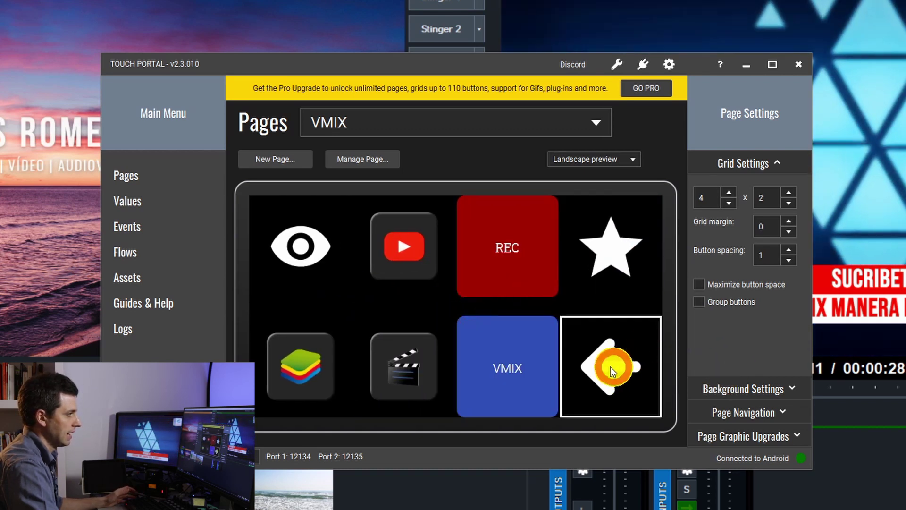
left_click_drag(618, 368, 322, 249)
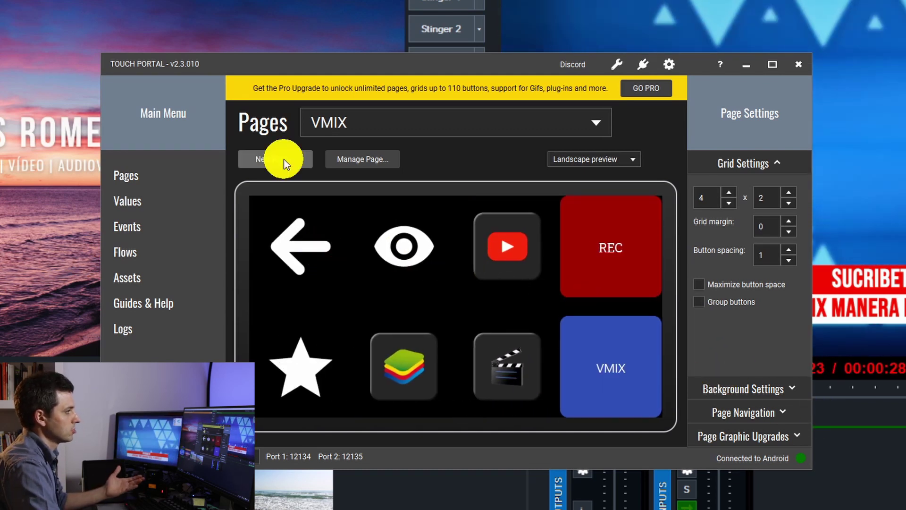
Create a new Touch Portal page named TEST.
left_click(285, 159)
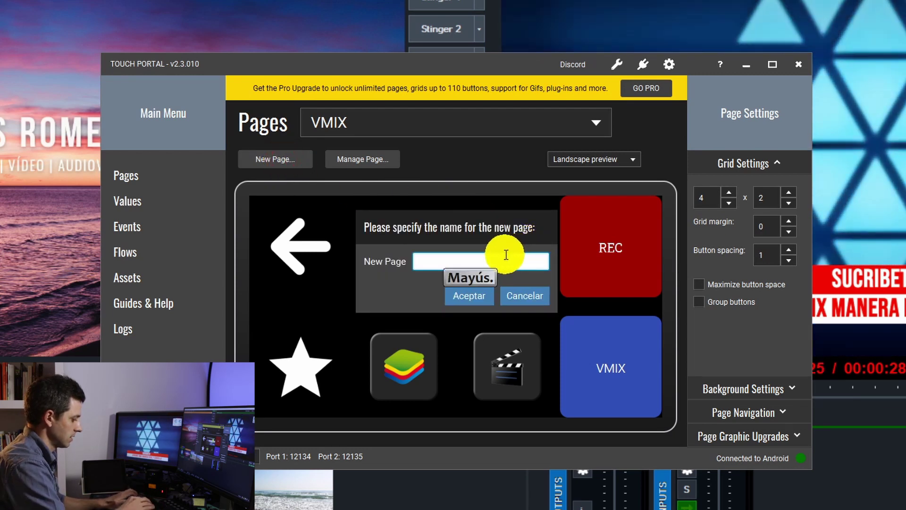
key("Return")
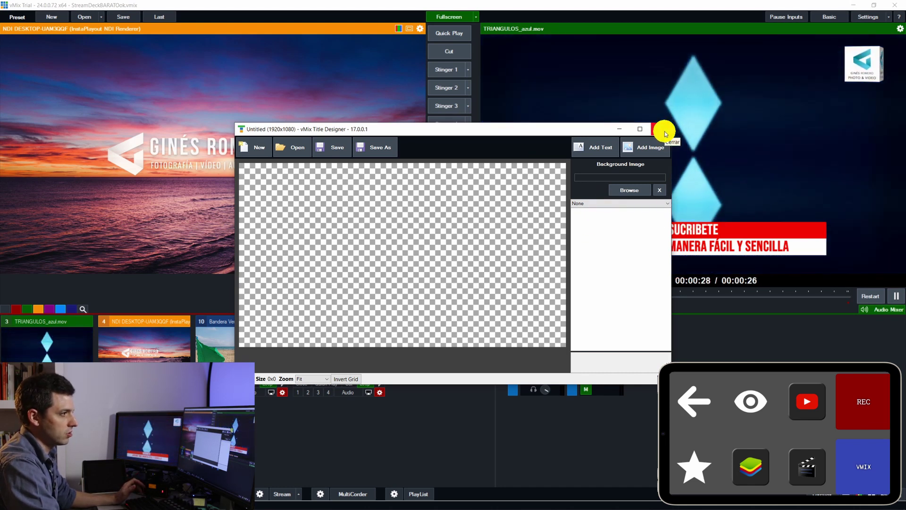
In vMix, close the empty Title Designer window and toggle the fullscreen output.
left_click(664, 131)
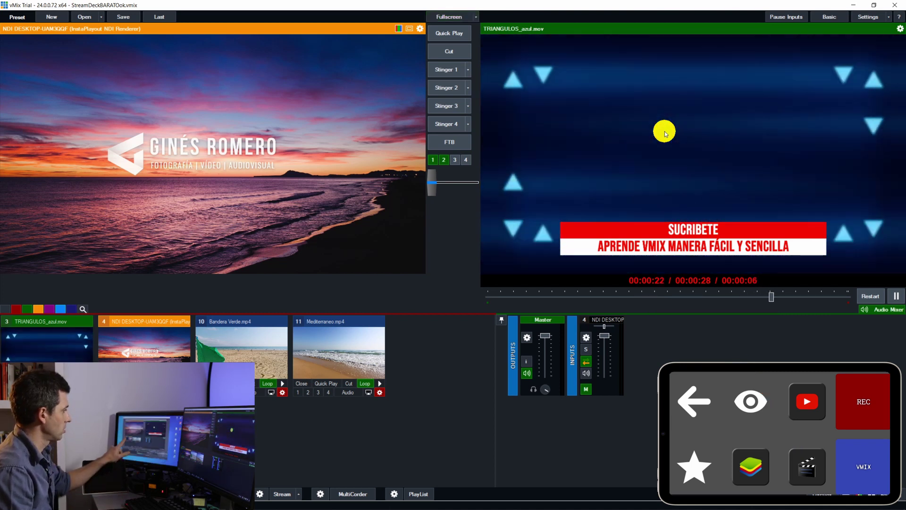
key("F11")
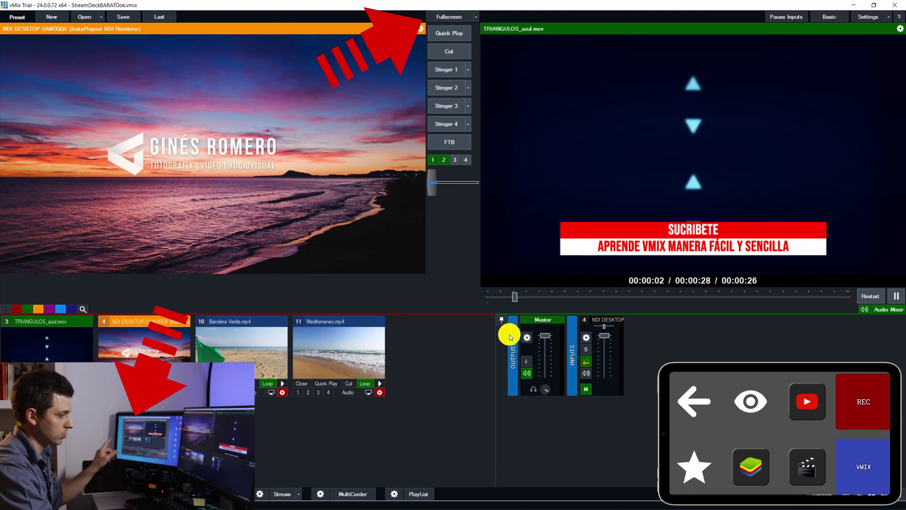
key("f")
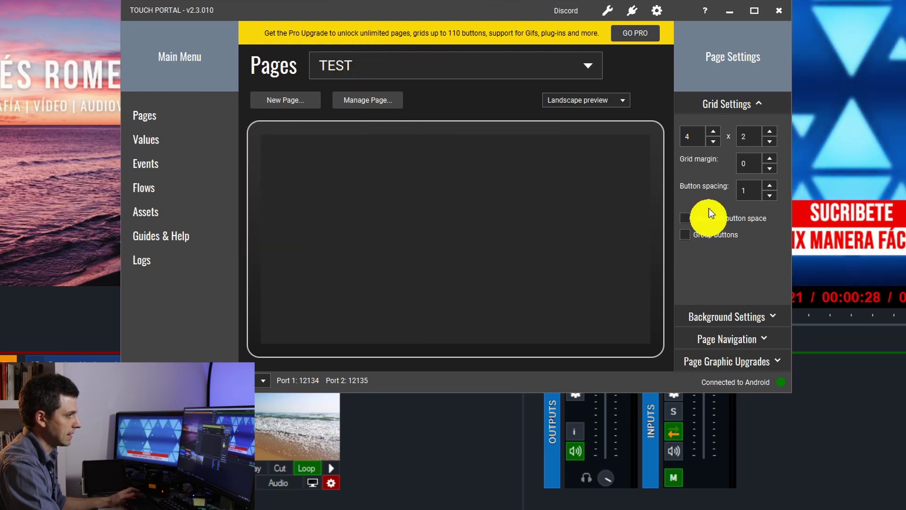
Add an Open file action to the first button of the TEST page, using the Portada file in the FONDO GENERICO folder.
left_click(319, 179)
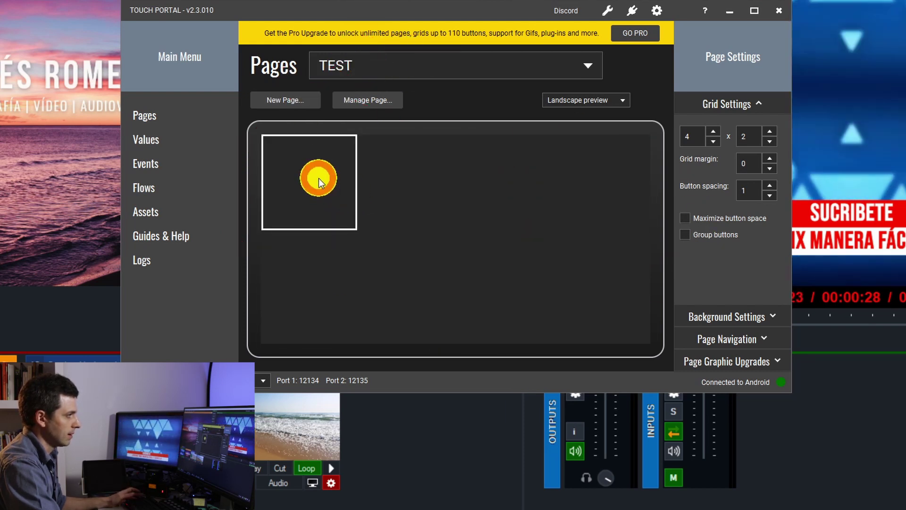
left_click_drag(259, 118, 248, 101)
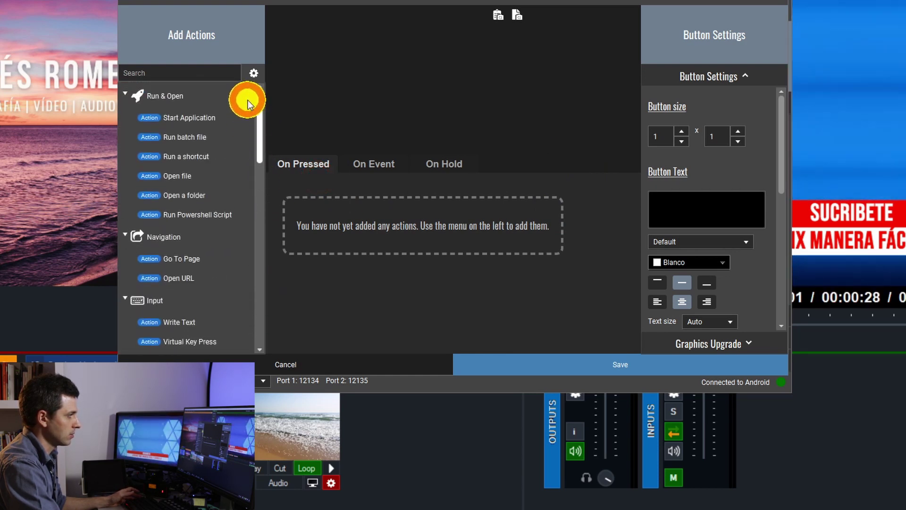
double_click(184, 174)
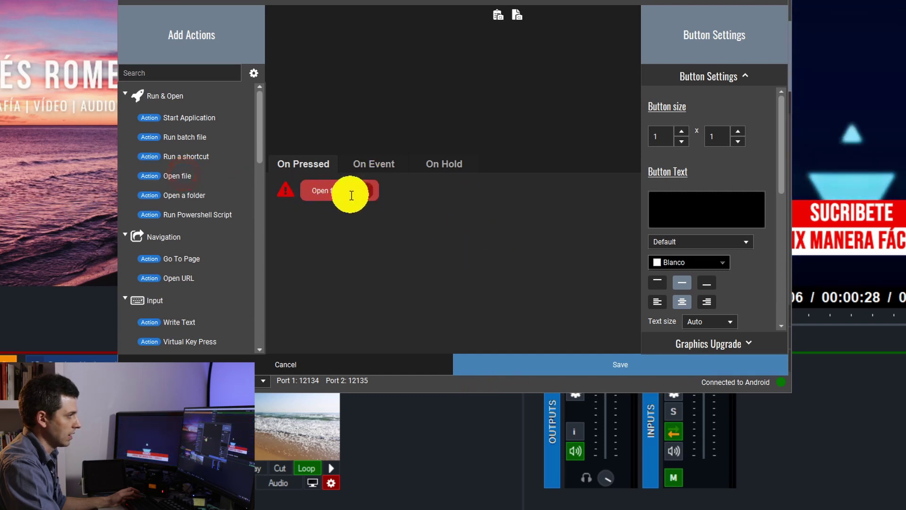
left_click(367, 190)
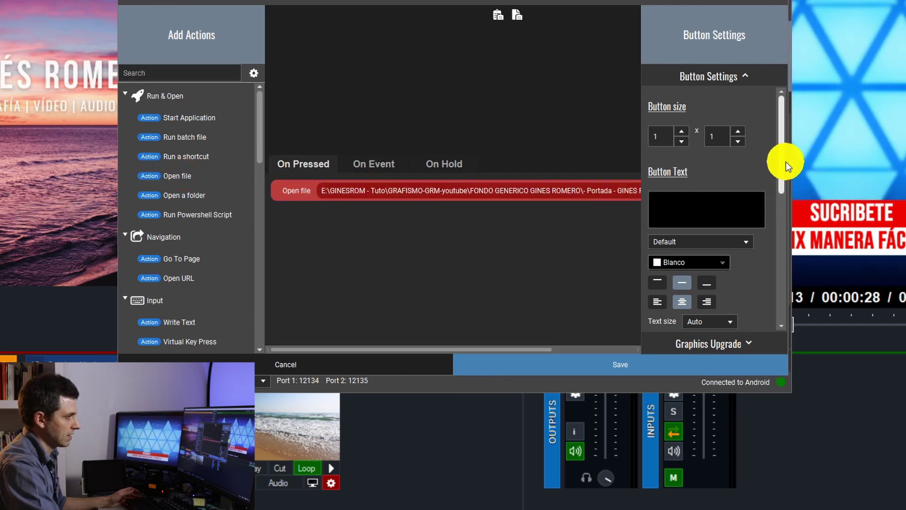
Set the button text to IMAGEN.
left_click_drag(782, 164, 779, 183)
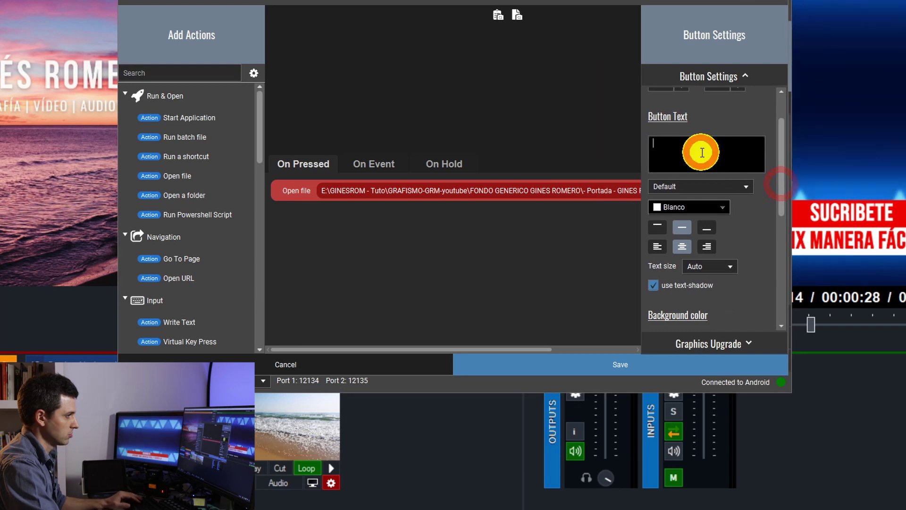
type("IM")
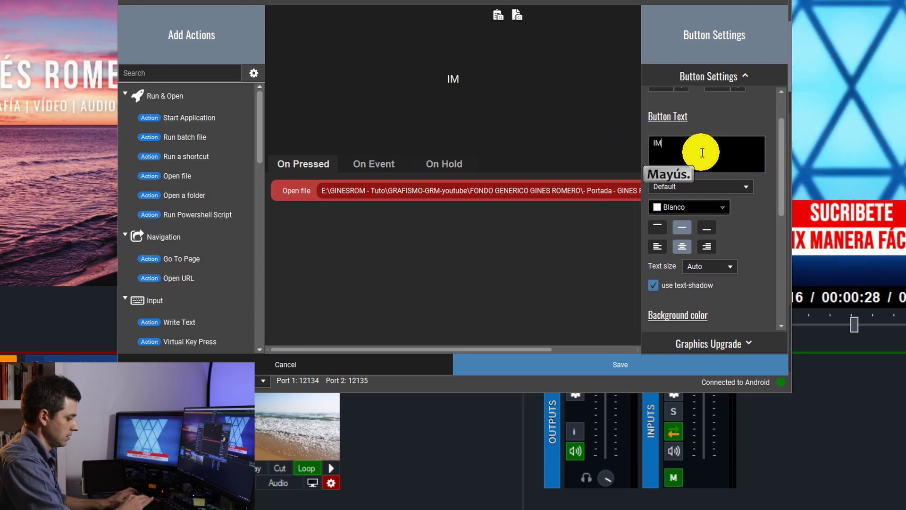
type("AGEN")
Set both background colours of the IMAGEN button to #cc3333, turn off its transparent background and save the button.
scroll(765, 216, "down", 2)
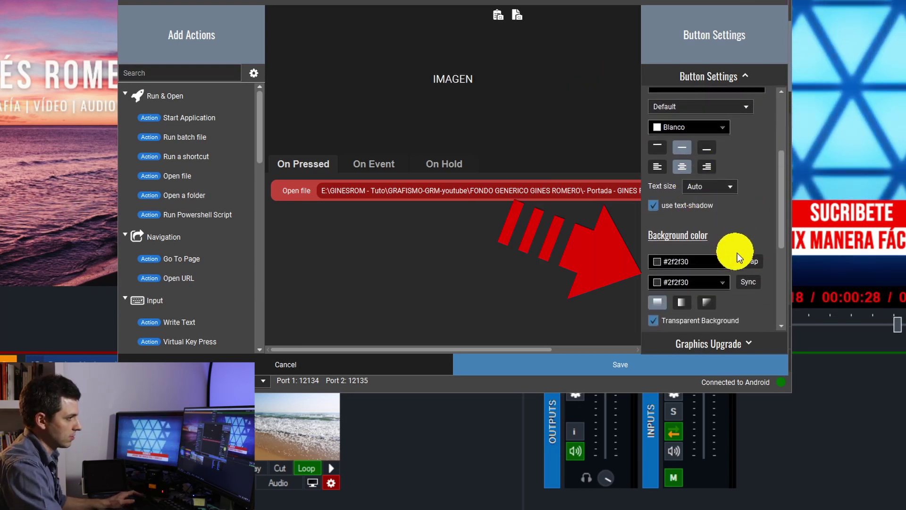
left_click(721, 261)
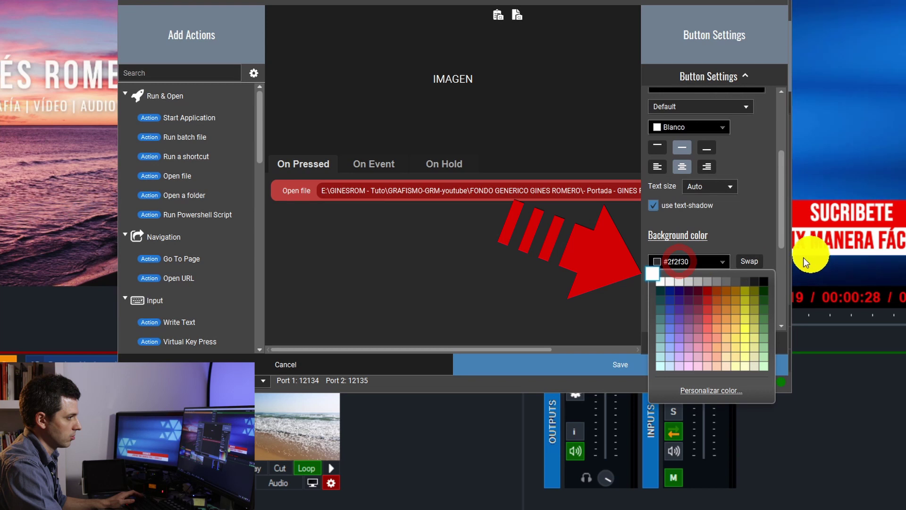
left_click(708, 305)
left_click(748, 281)
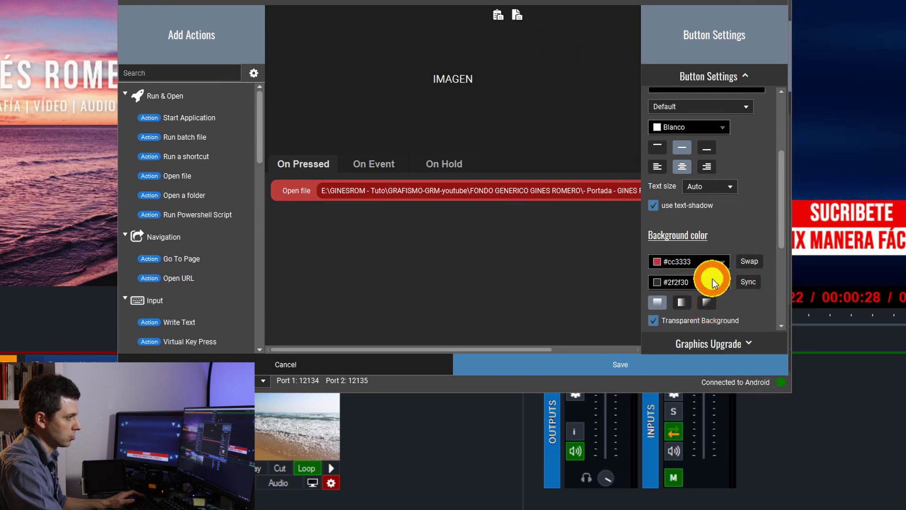
scroll(712, 279, "down", 2)
left_click(653, 253)
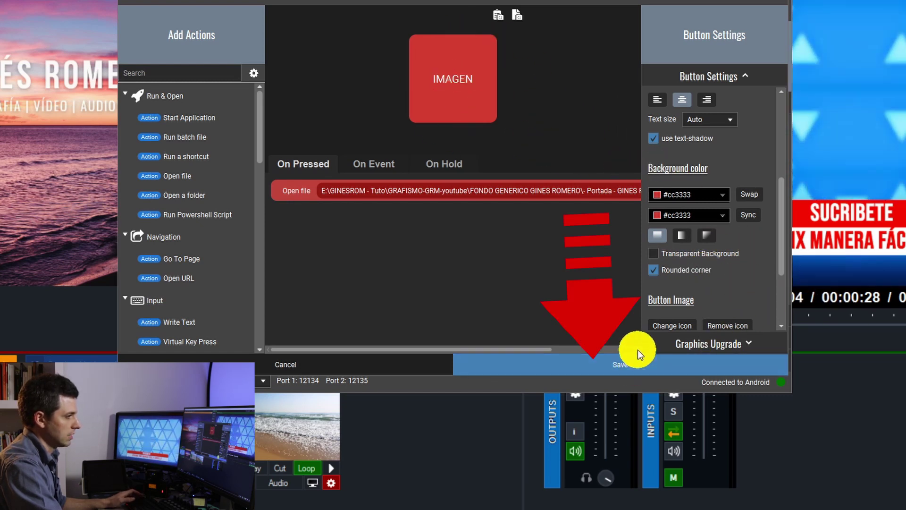
left_click(622, 366)
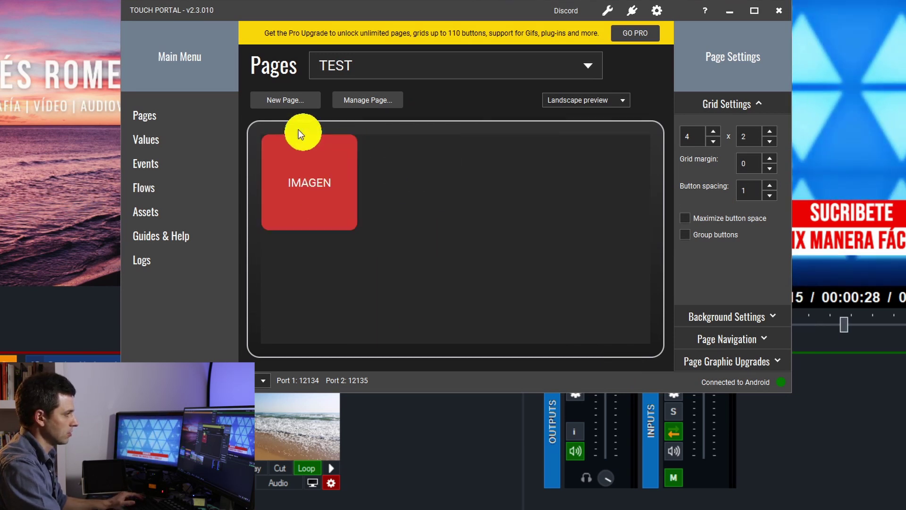
Browse the ready-made pages in the Assets gallery to see which programs they cover.
left_click(194, 208)
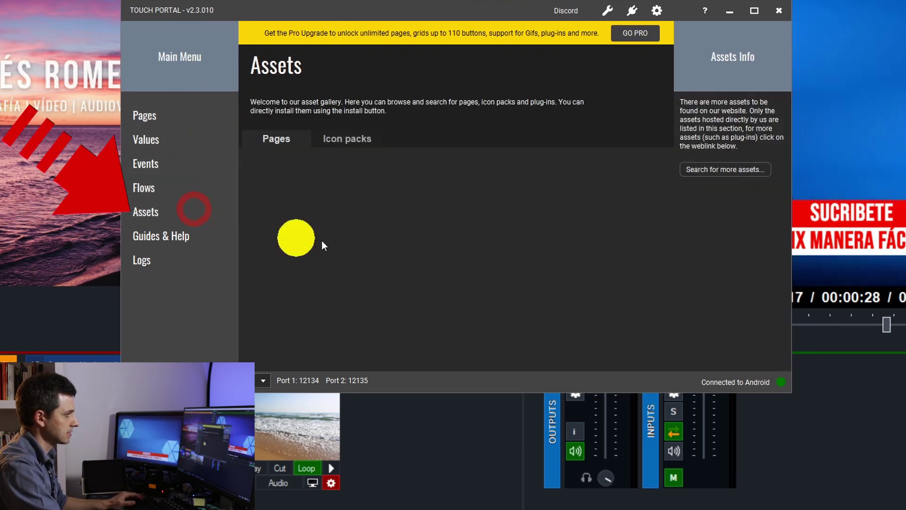
scroll(410, 230, "down", 8)
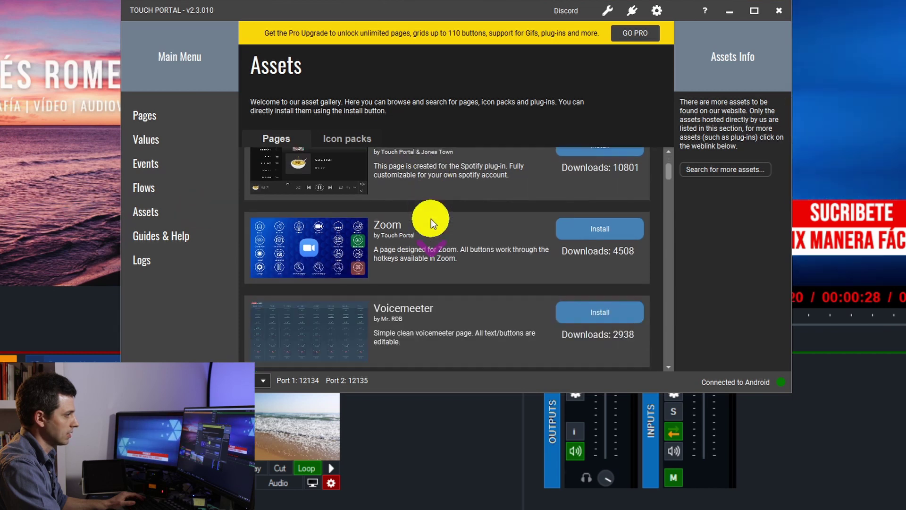
scroll(428, 210, "down", 8)
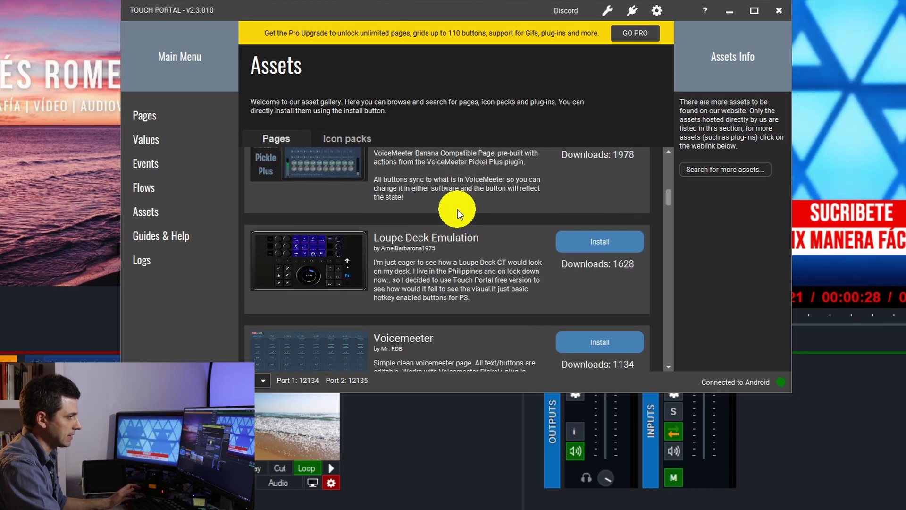
scroll(489, 182, "down", 8)
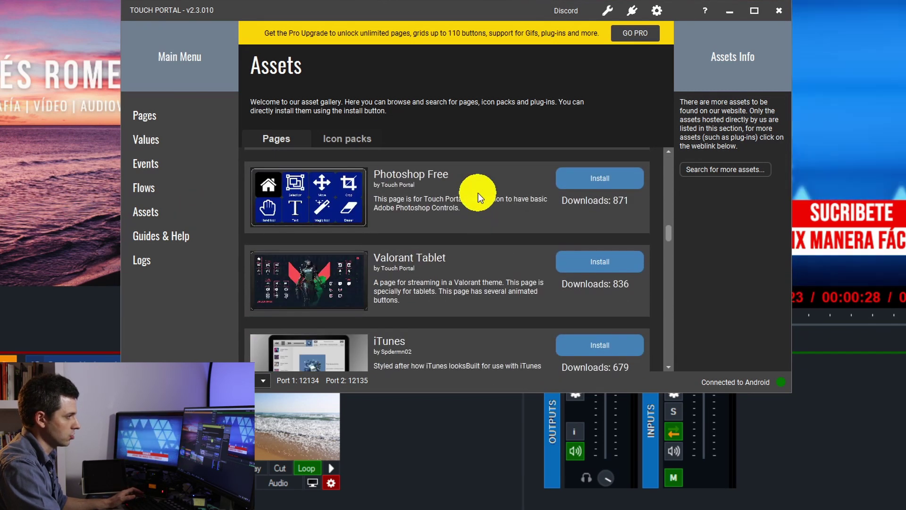
scroll(431, 243, "down", 6)
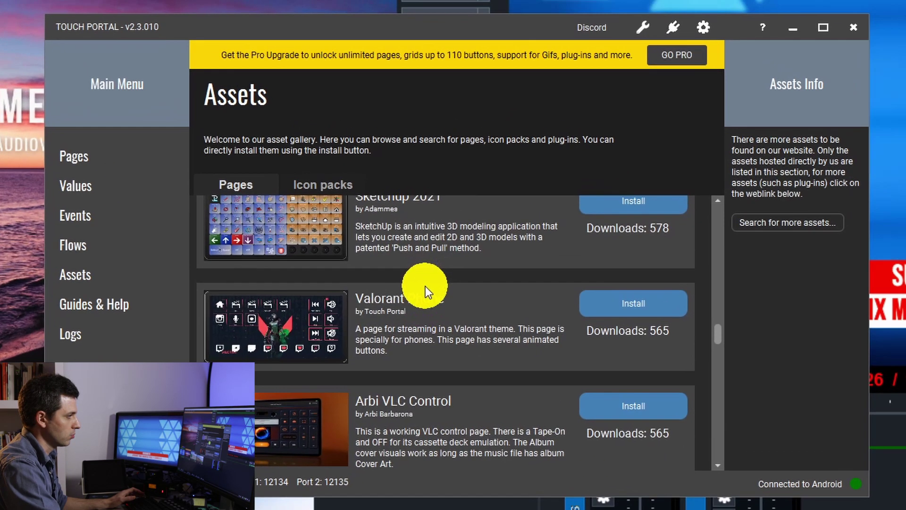
scroll(426, 286, "down", 3)
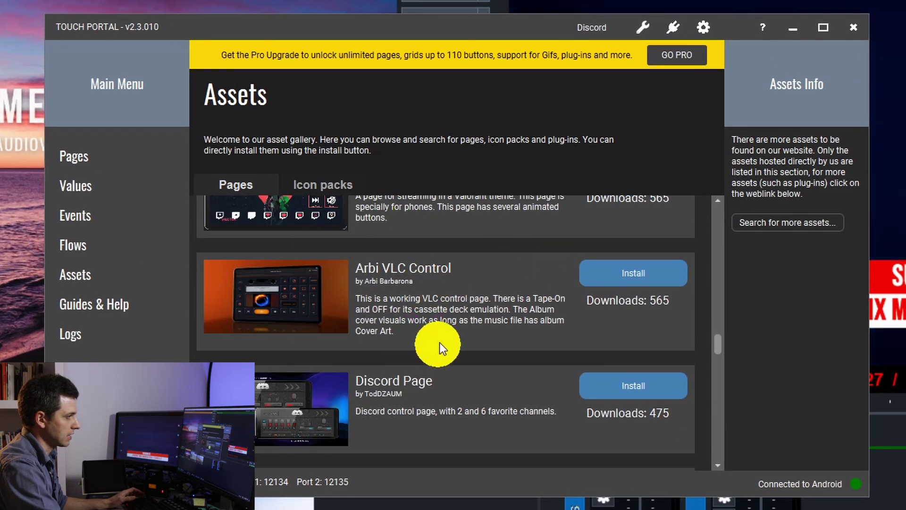
scroll(435, 351, "down", 3)
scroll(380, 351, "down", 2)
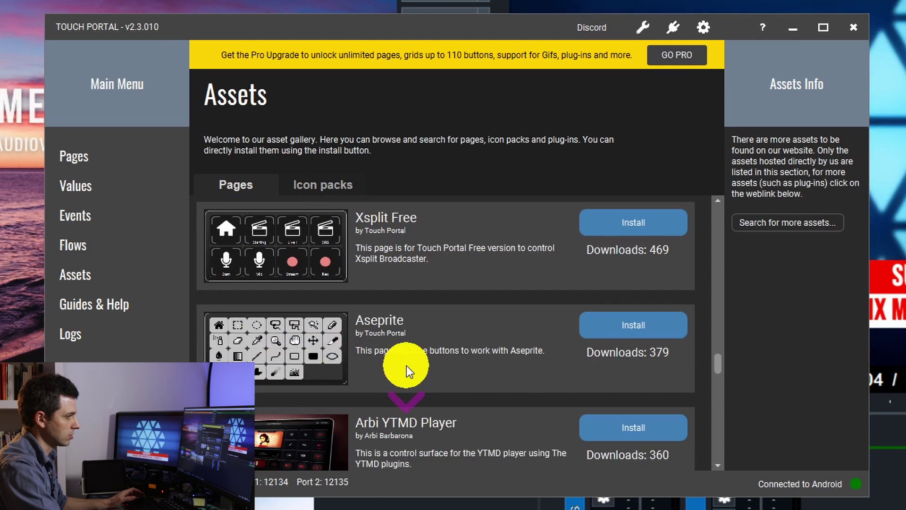
scroll(407, 366, "down", 2)
scroll(481, 298, "up", 5)
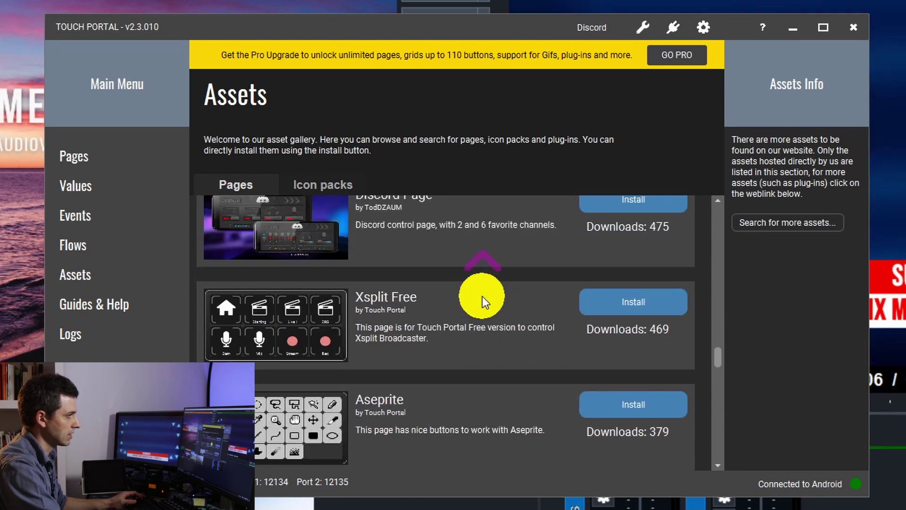
Look through the icon packs available for installation in the Assets gallery.
left_click(316, 187)
scroll(373, 314, "down", 3)
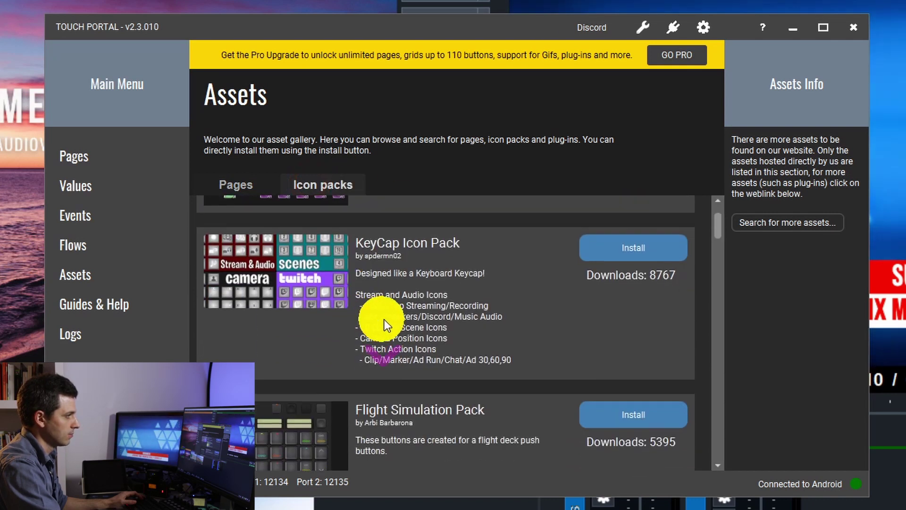
scroll(362, 276, "down", 2)
scroll(505, 309, "down", 2)
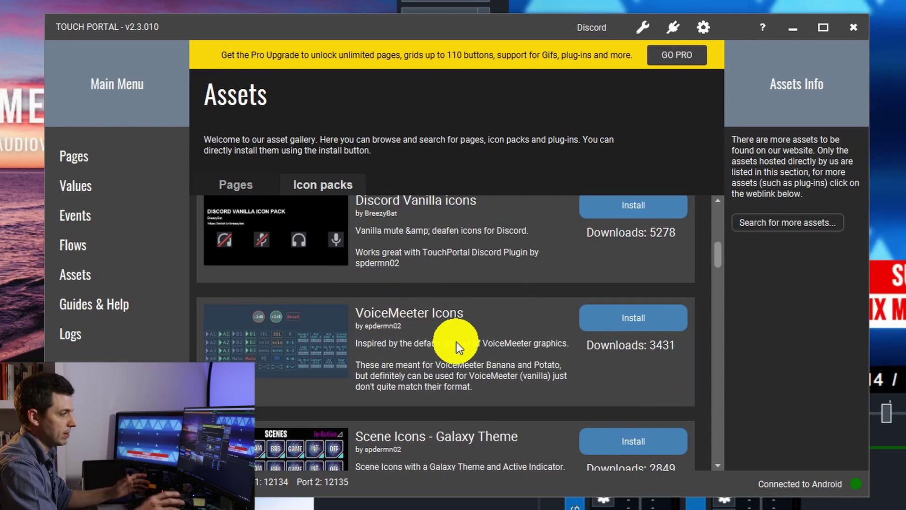
scroll(457, 341, "down", 6)
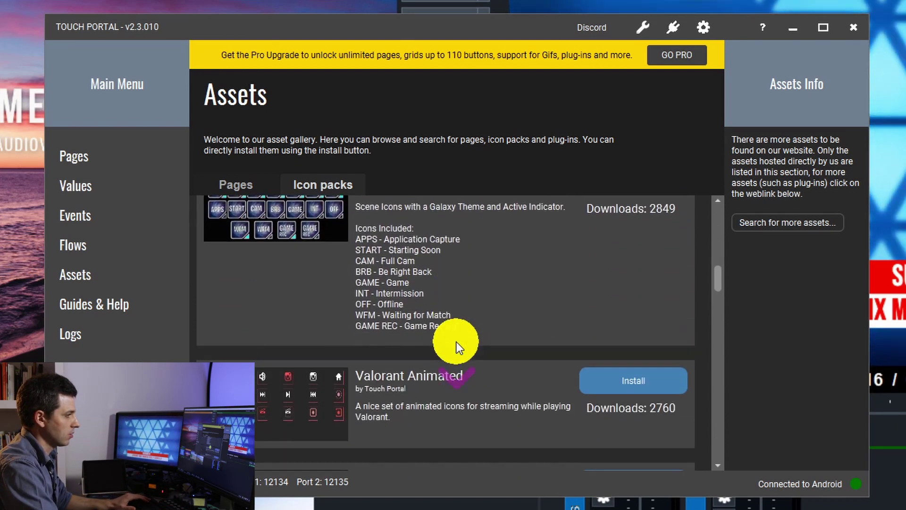
scroll(457, 342, "down", 2)
scroll(457, 341, "down", 2)
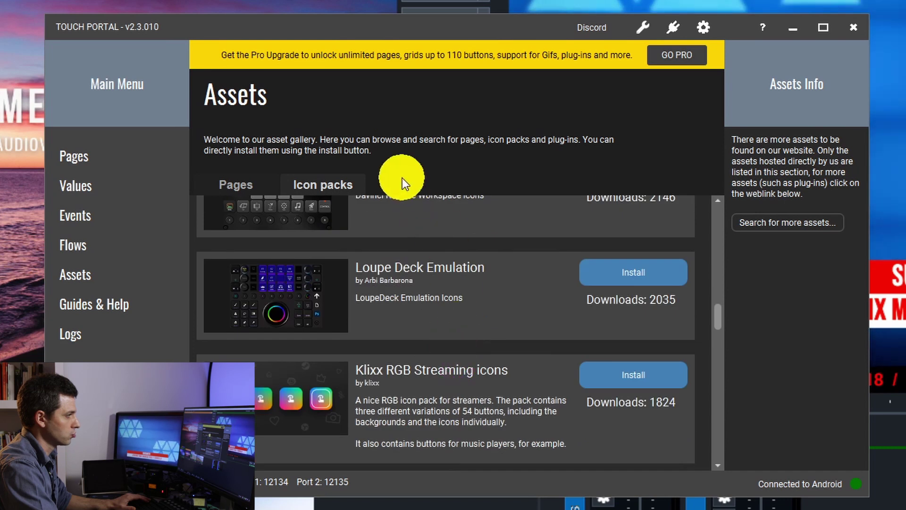
left_click(138, 157)
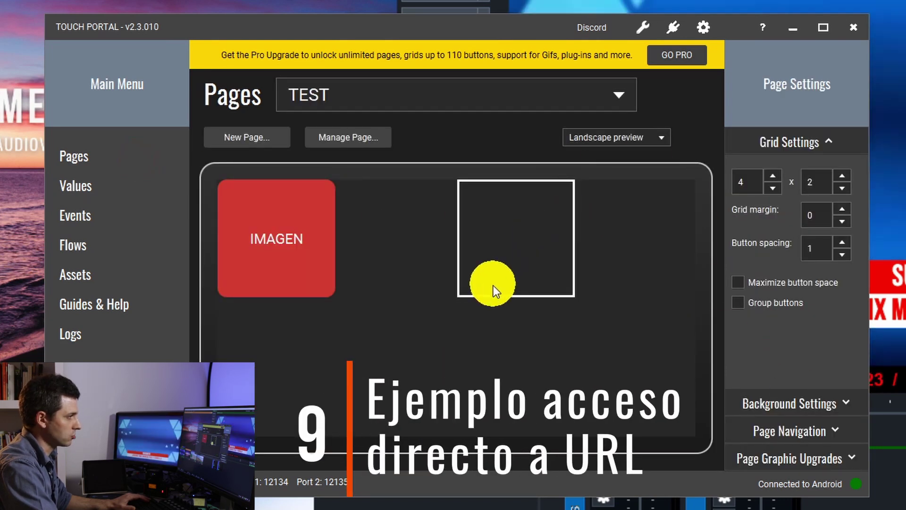
left_click(531, 234)
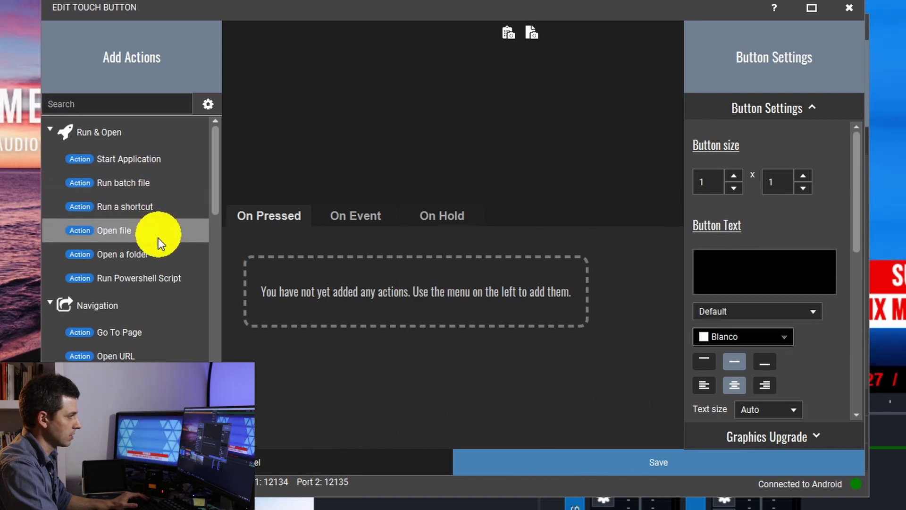
left_click(142, 356)
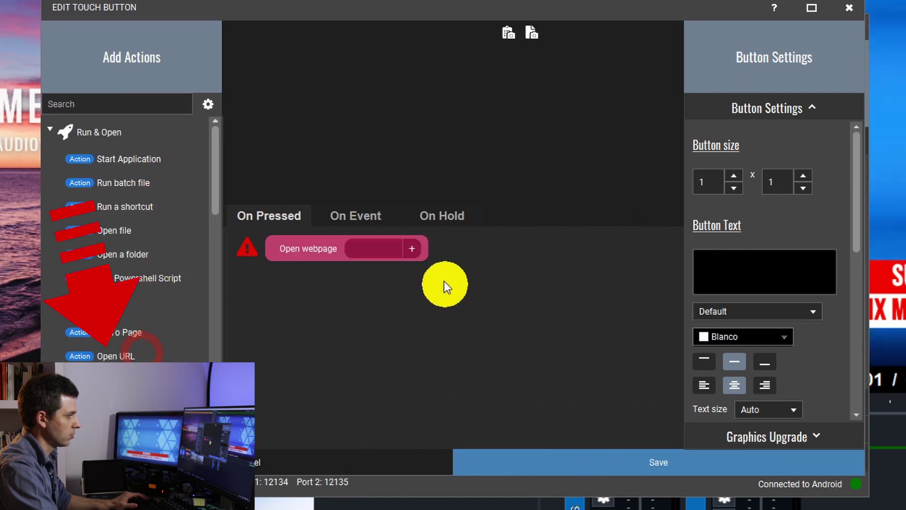
left_click(383, 246)
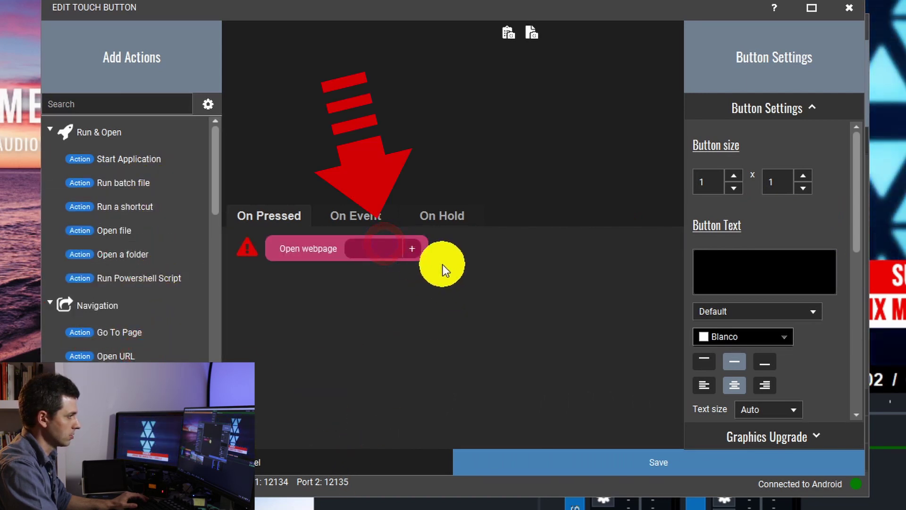
right_click(409, 244)
type("https://ginesrom.com/")
Give the web page button the multicoloured magnifying glass icon from the BashTux-GICO-Apps icon pack and save the button.
left_click_drag(857, 196, 866, 384)
scroll(798, 259, "up", 6)
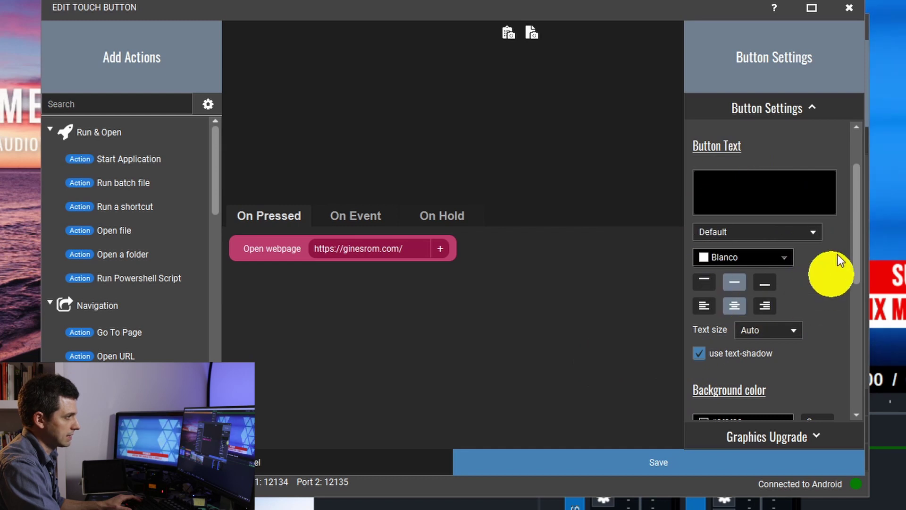
scroll(802, 250, "down", 6)
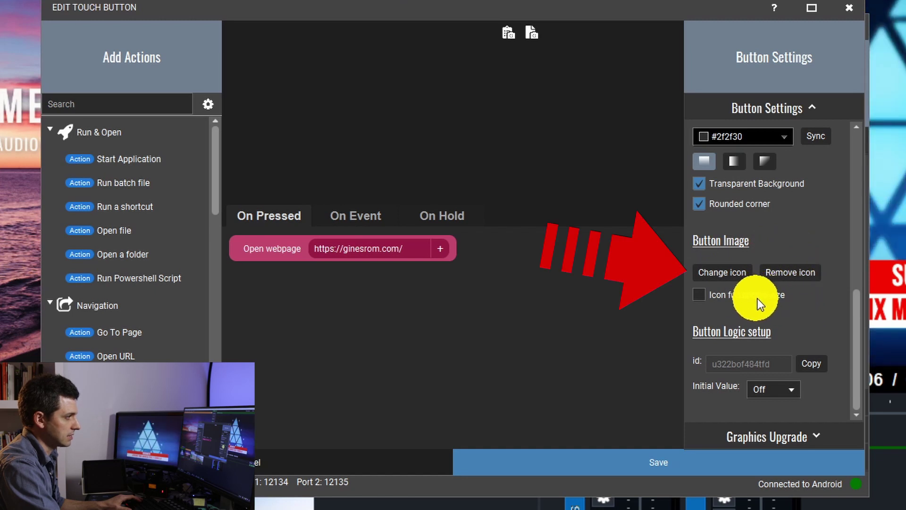
left_click(717, 273)
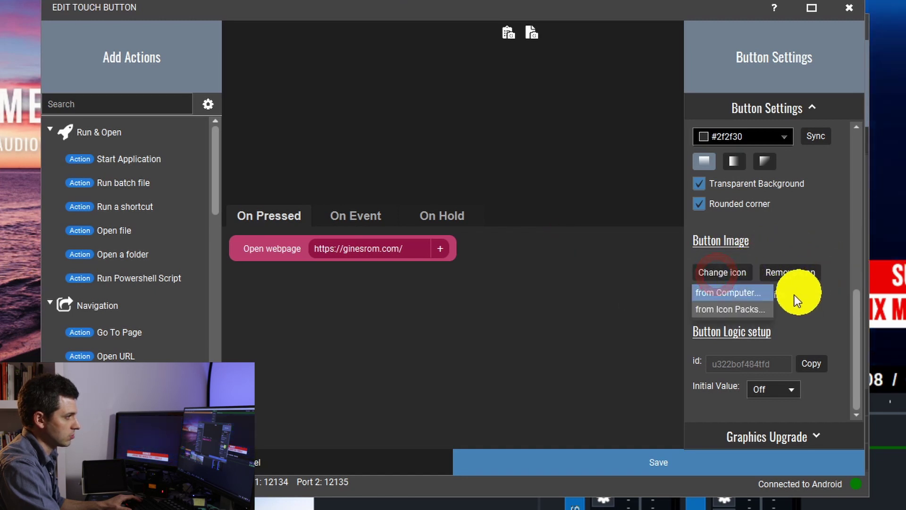
left_click(762, 306)
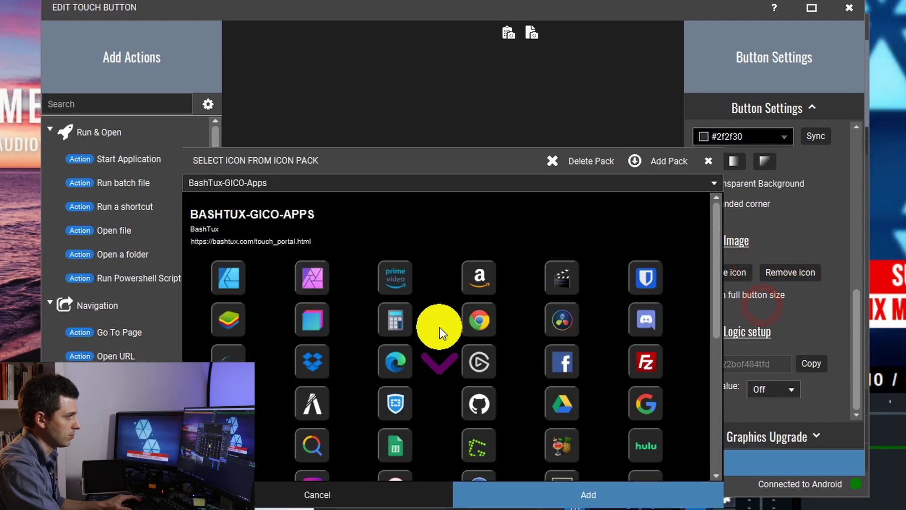
scroll(471, 318, "down", 3)
left_click(480, 183)
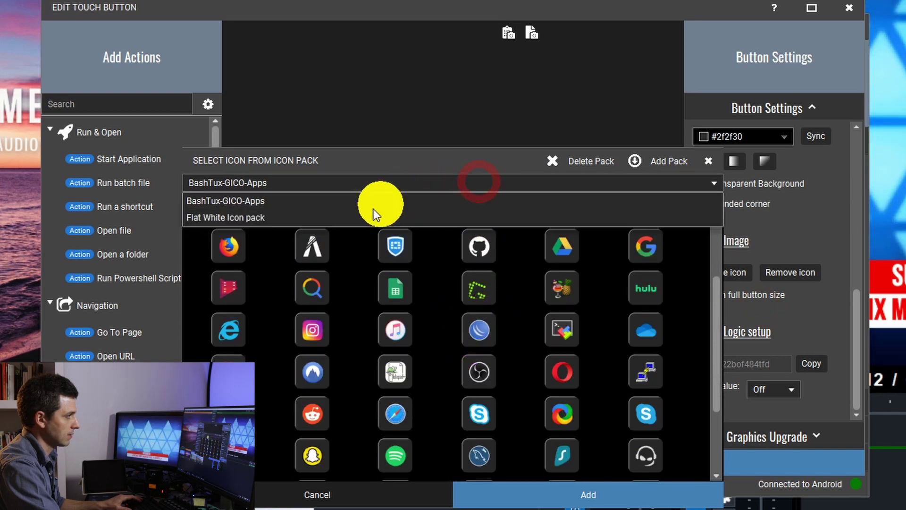
left_click(245, 217)
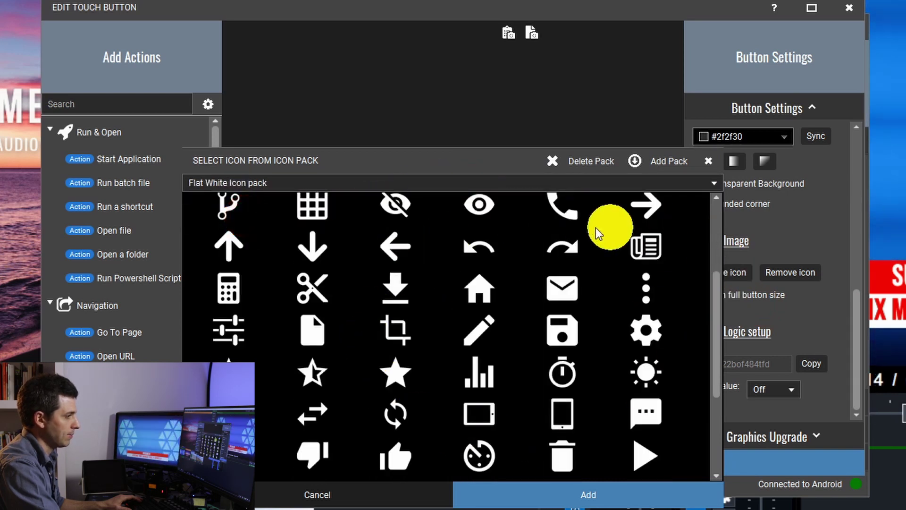
left_click(488, 179)
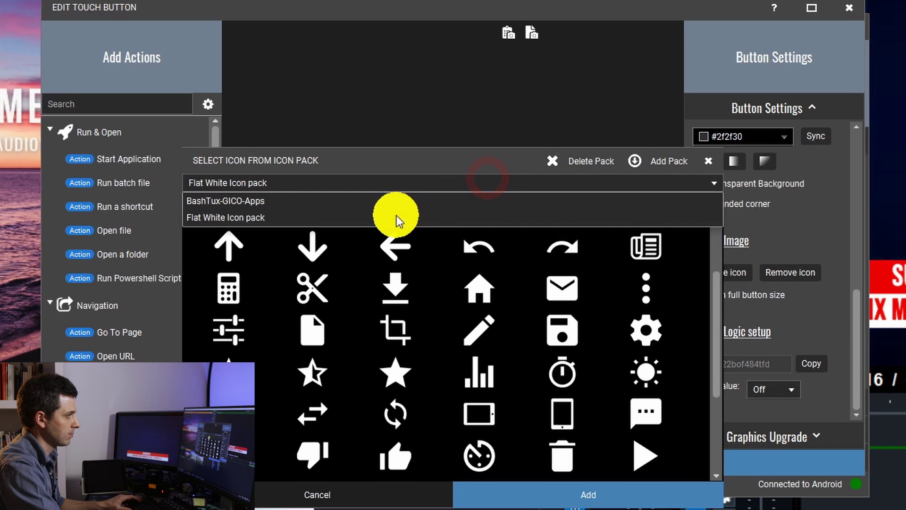
left_click(392, 201)
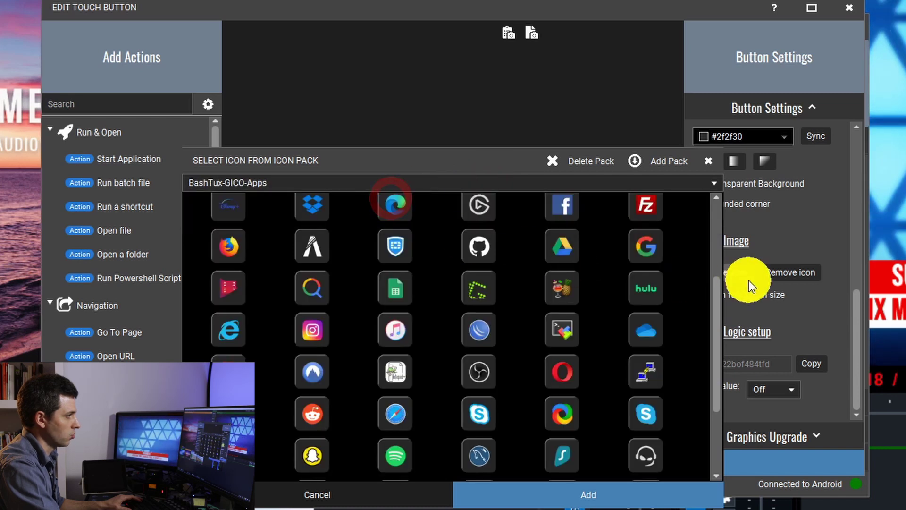
left_click(312, 293)
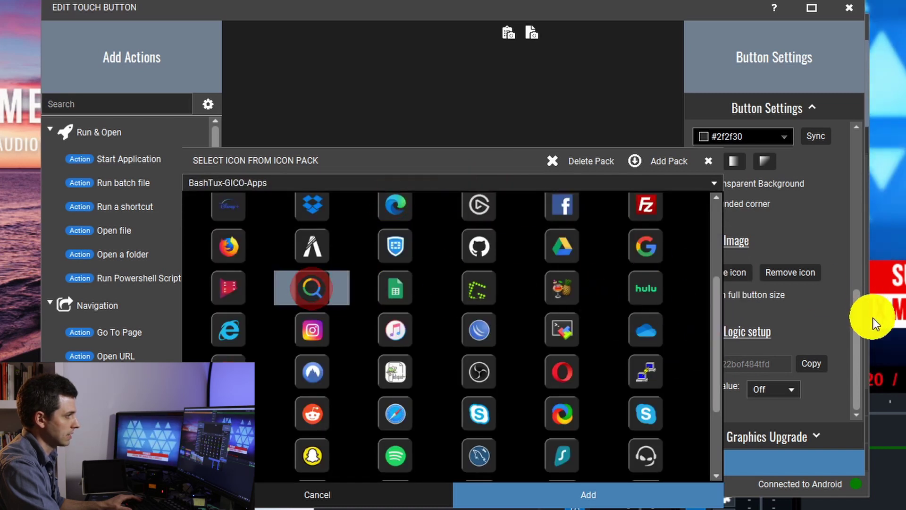
left_click(582, 502)
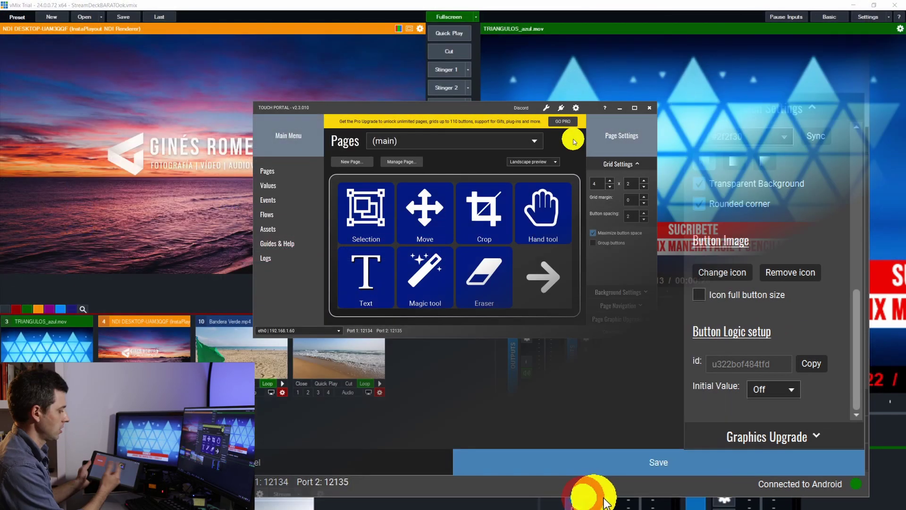
left_click(473, 465)
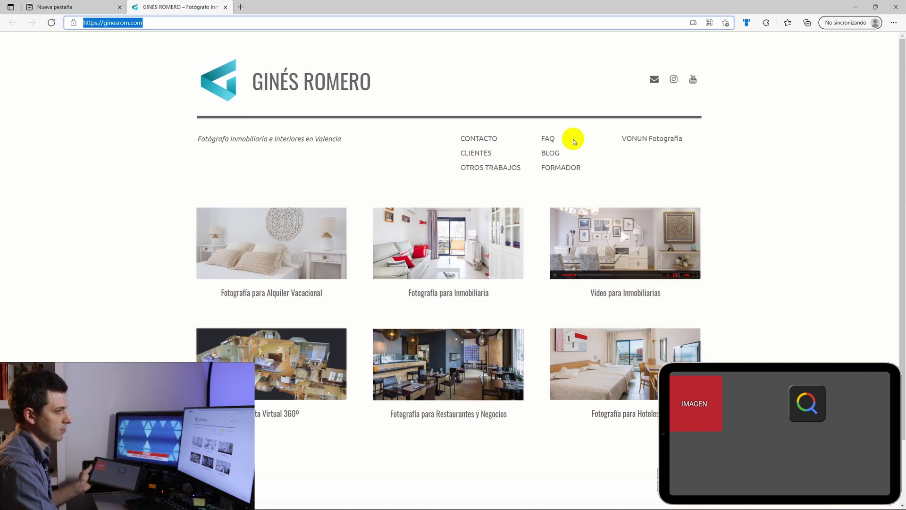
Close the browser window showing the website and minimise Touch Portal to return to vMix.
left_click(894, 3)
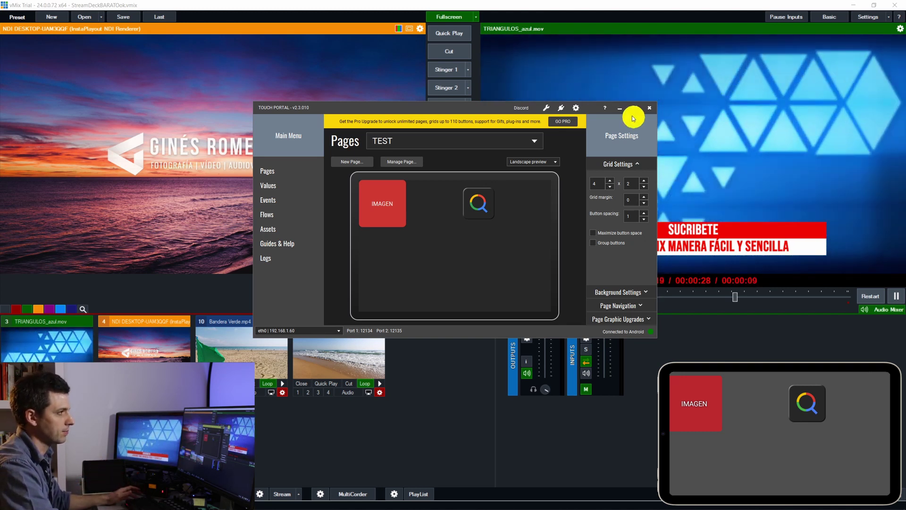
left_click(620, 107)
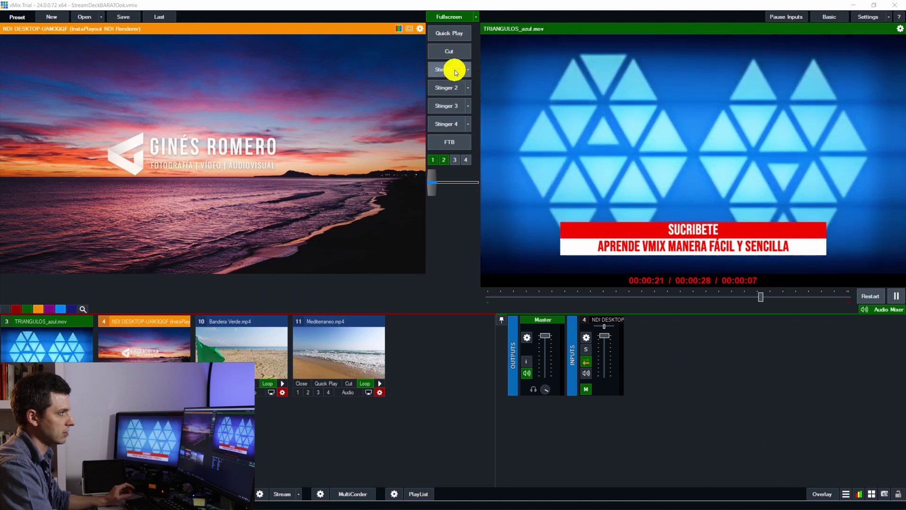
Trigger the Stinger 1, Stinger 2 and Stinger 4 transitions in vMix.
left_click(454, 70)
left_click(448, 87)
left_click(456, 122)
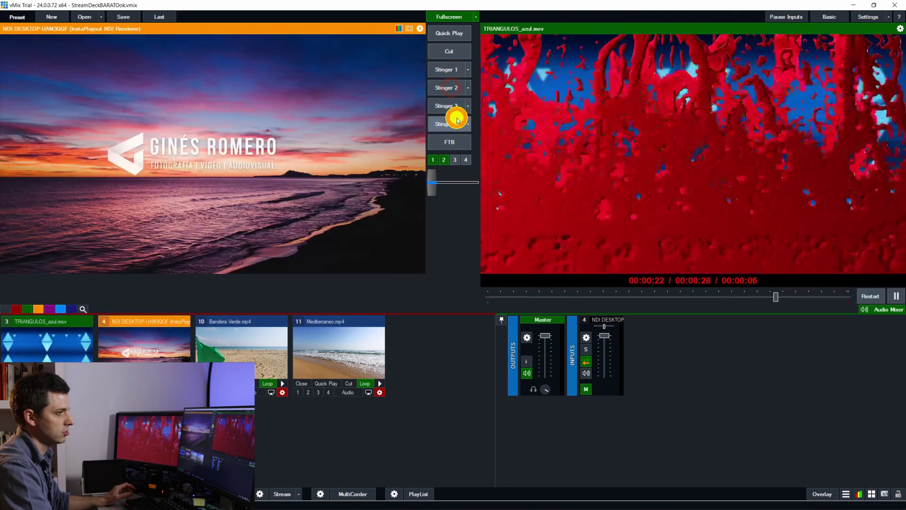